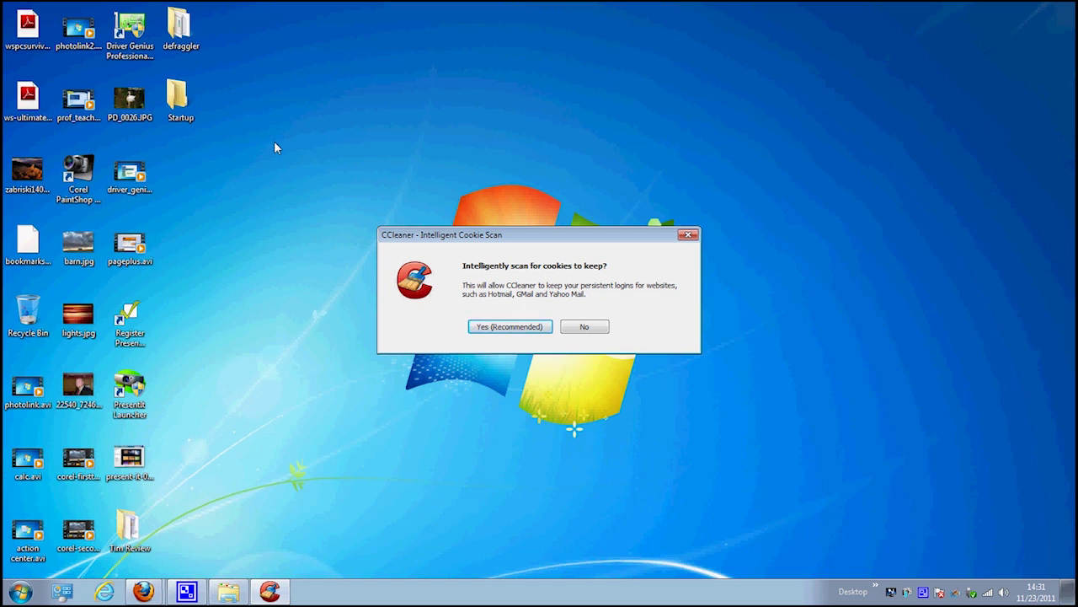
Answer Yes (Recommended) to the Intelligent Cookie Scan to keep persistent website logins
click(495, 329)
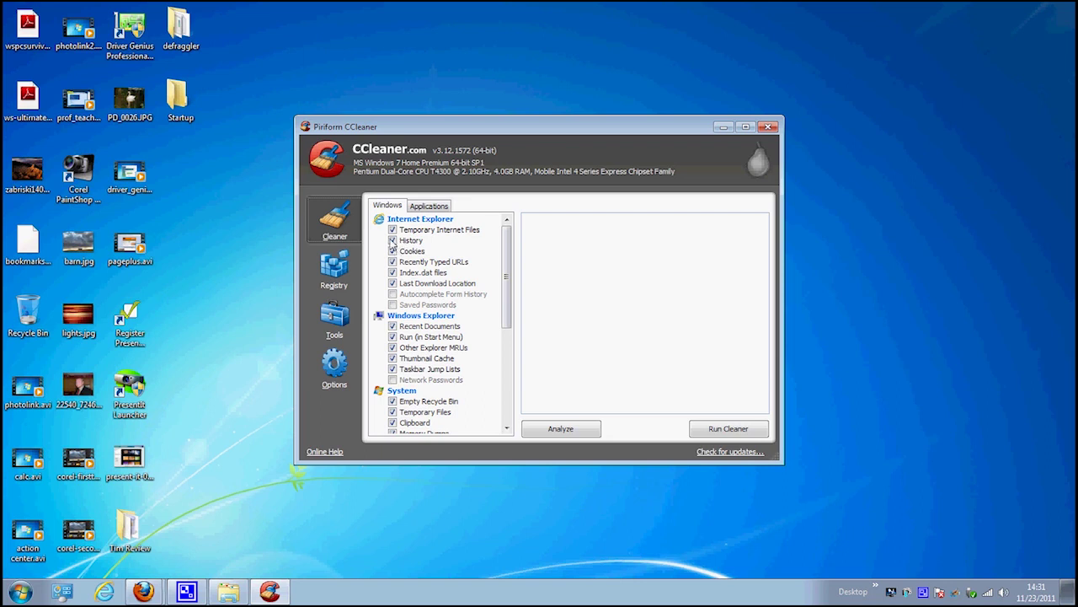
Untick Internet Explorer History, Cookies and Recently Typed URLs in the Windows cleaning list
click(392, 241)
click(393, 251)
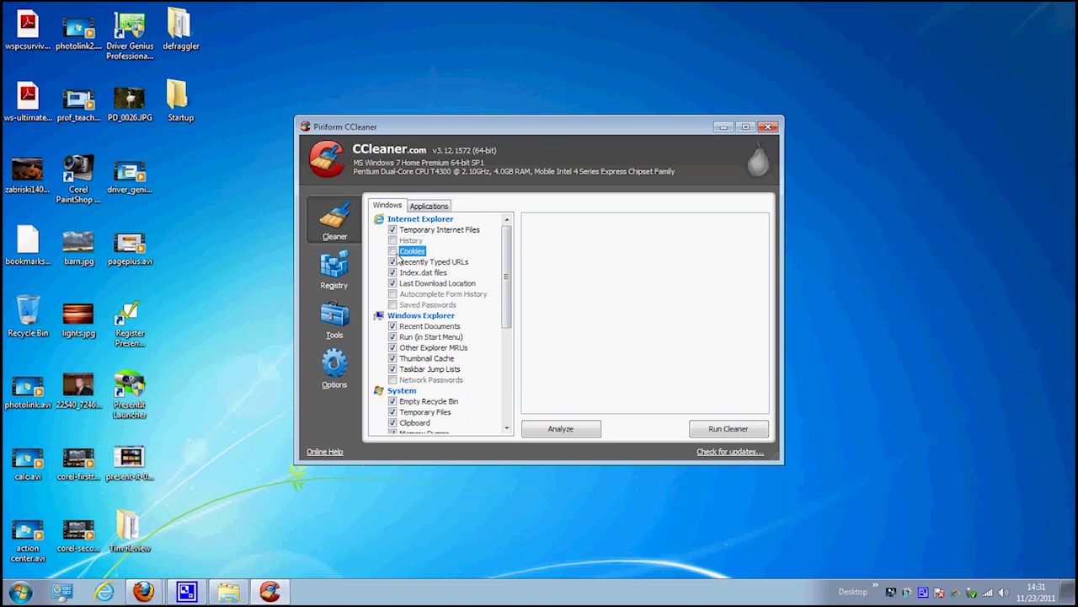
click(394, 262)
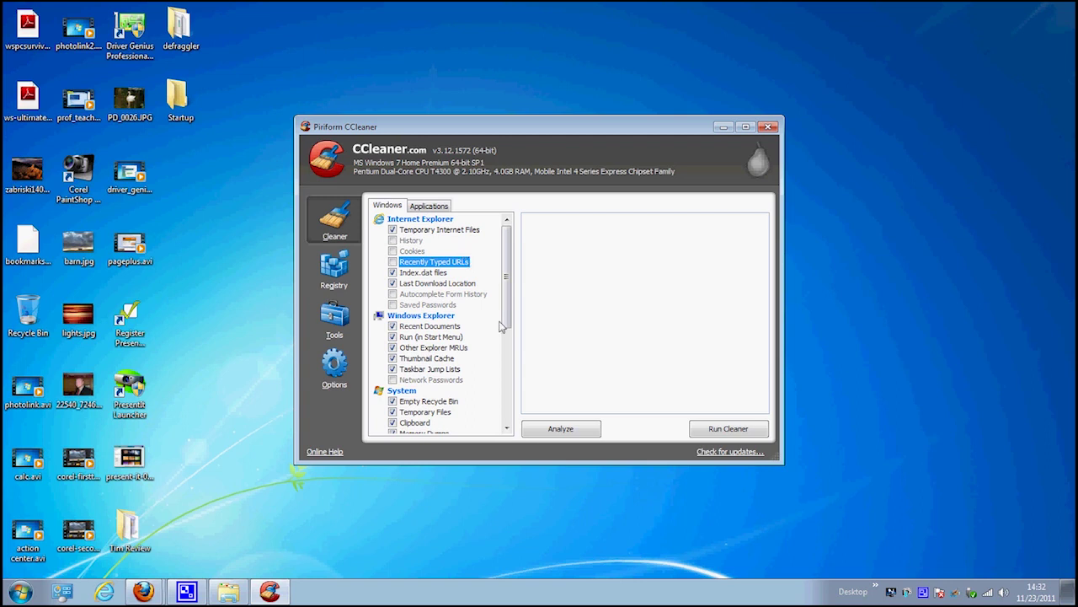
drag(509, 306, 519, 340)
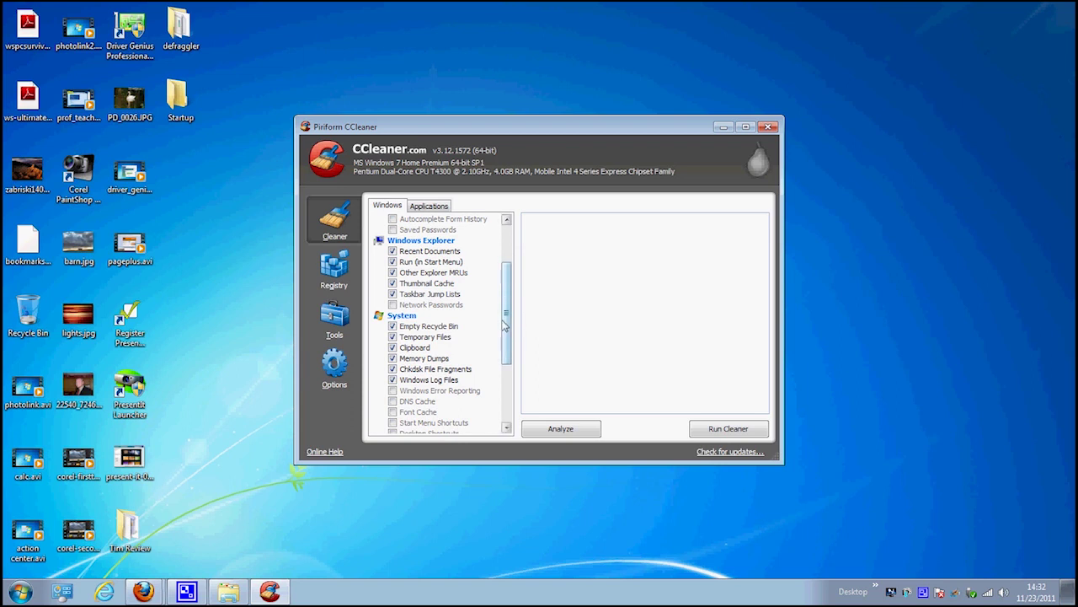
drag(504, 324, 510, 356)
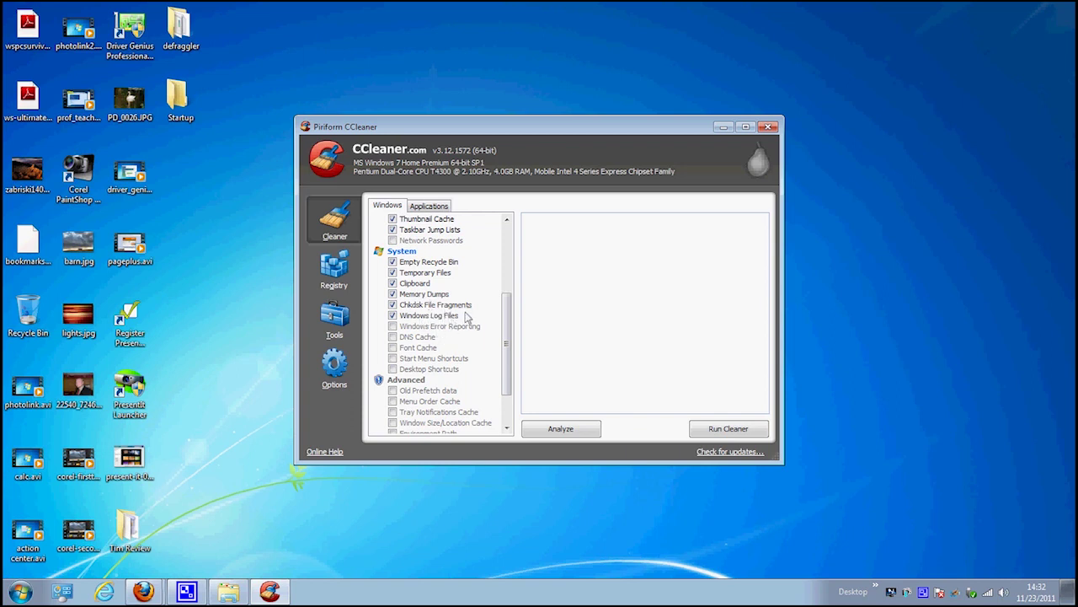
Start an analysis, then close all Firefox windows after the warning that Firefox must close
click(561, 435)
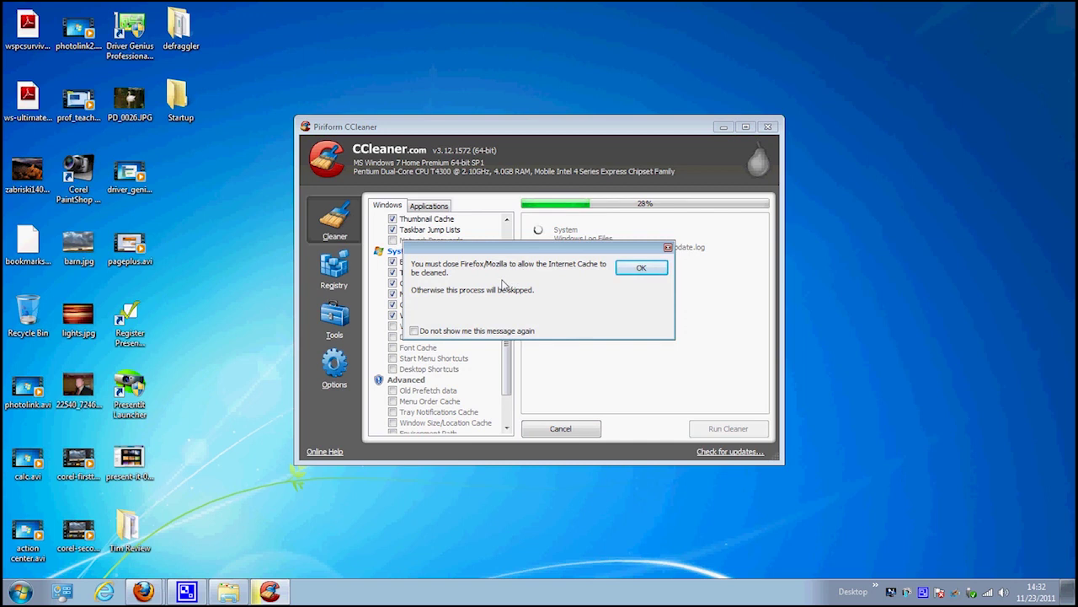
click(636, 268)
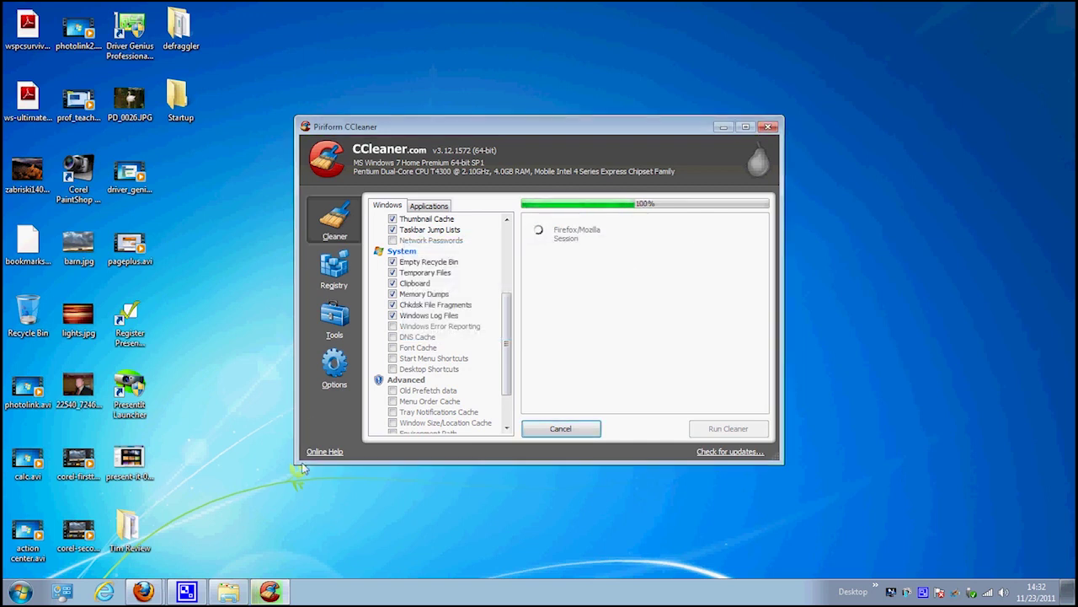
right_click(143, 590)
click(135, 567)
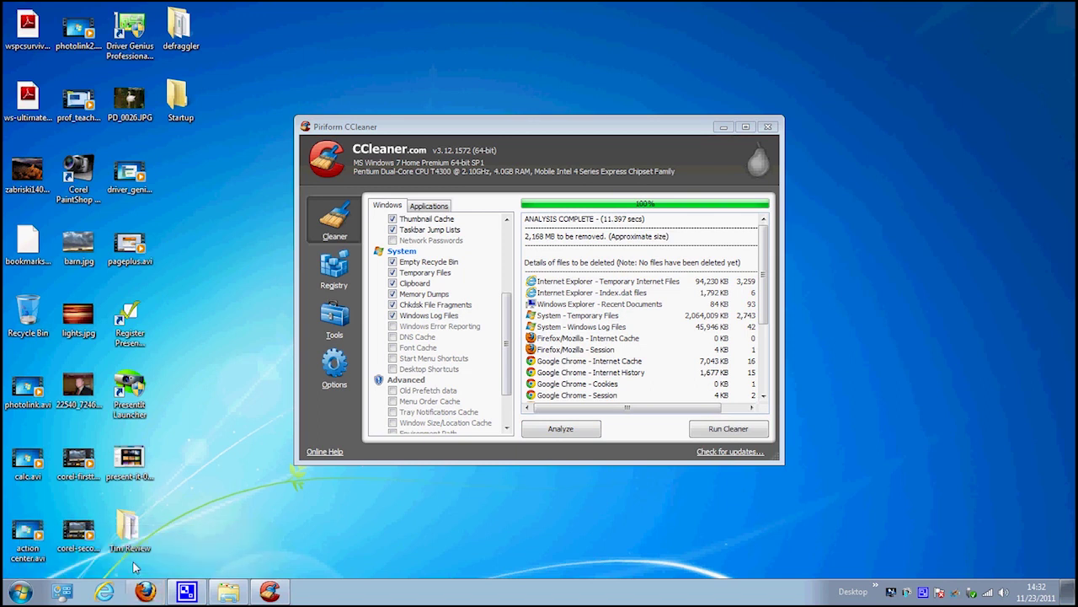
Rerun the analysis and review the 2,212 MB results, largely System Temporary Files
click(552, 431)
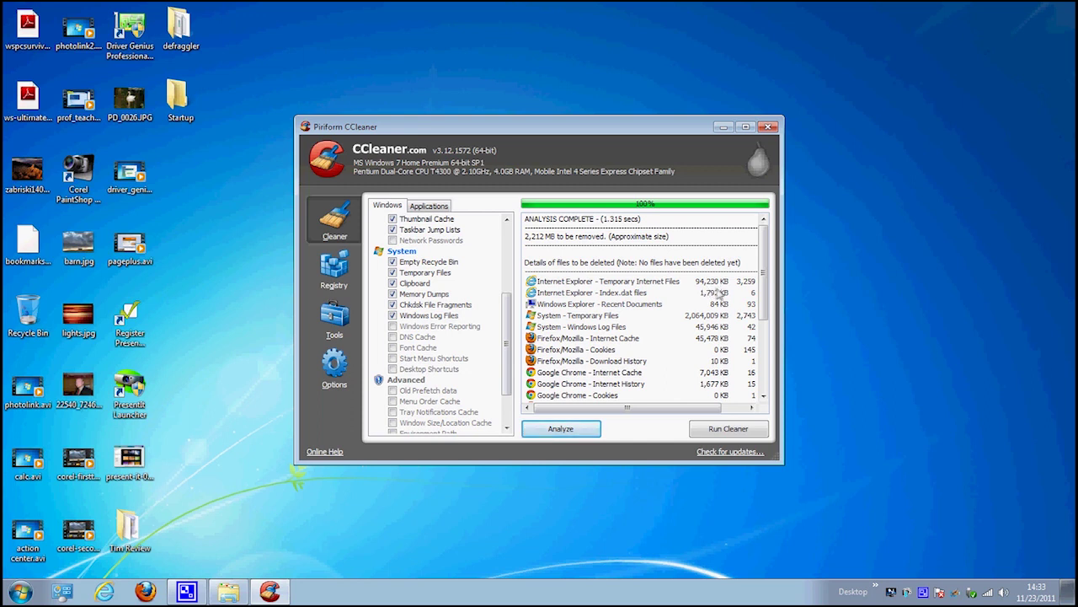
click(673, 285)
click(641, 317)
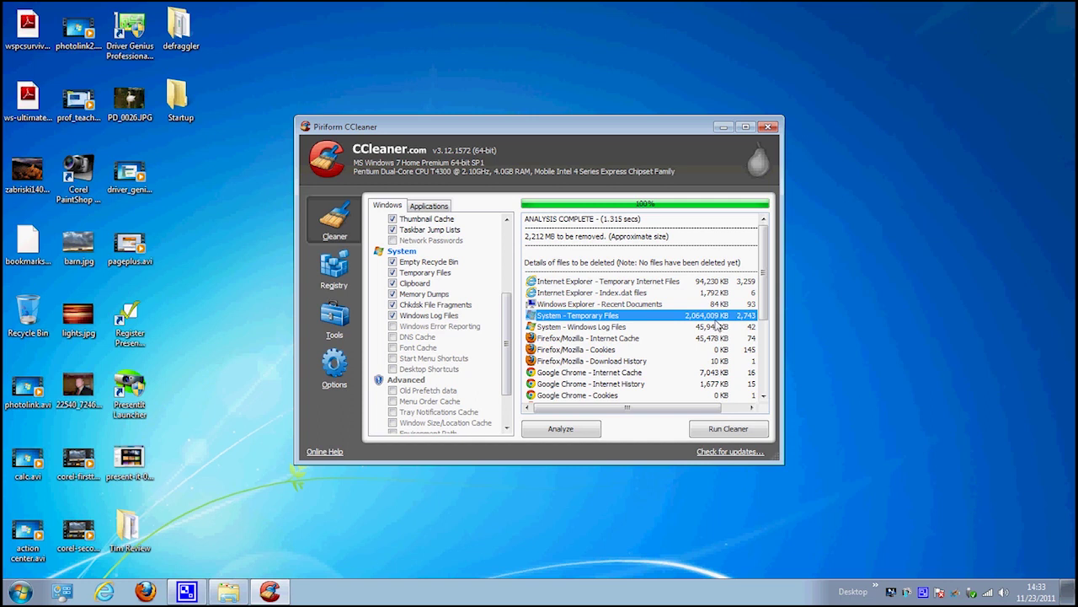
scroll(712, 330, down, 1)
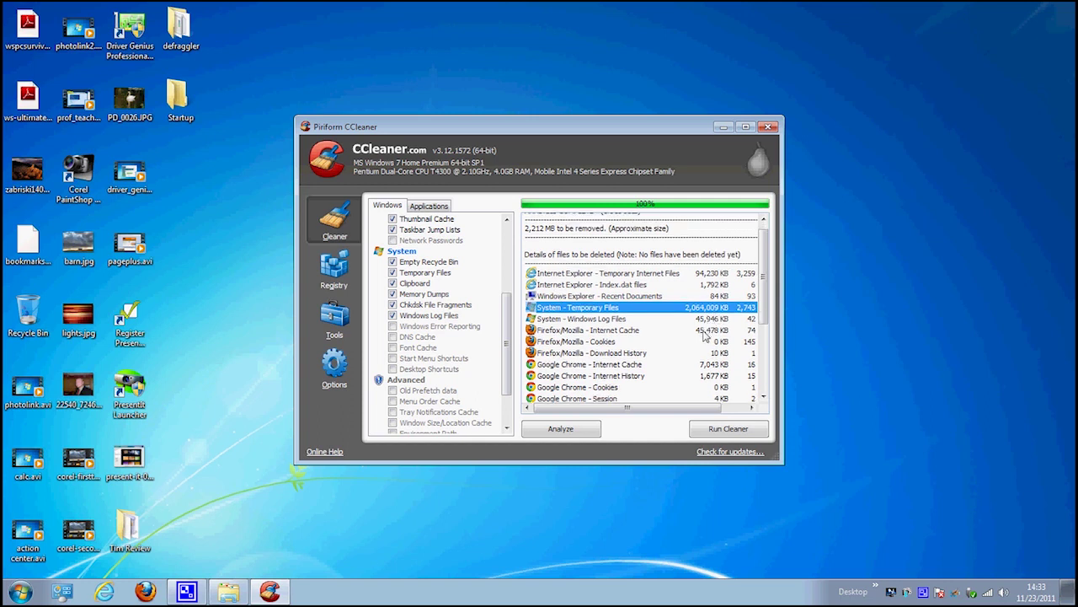
scroll(704, 335, down, 3)
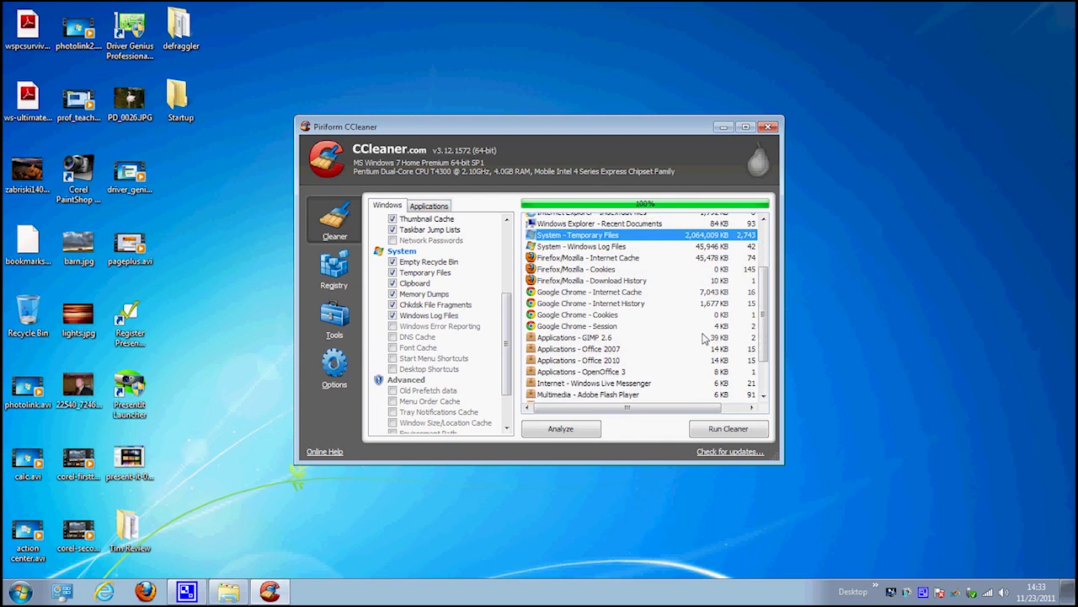
scroll(704, 340, down, 1)
scroll(704, 336, up, 5)
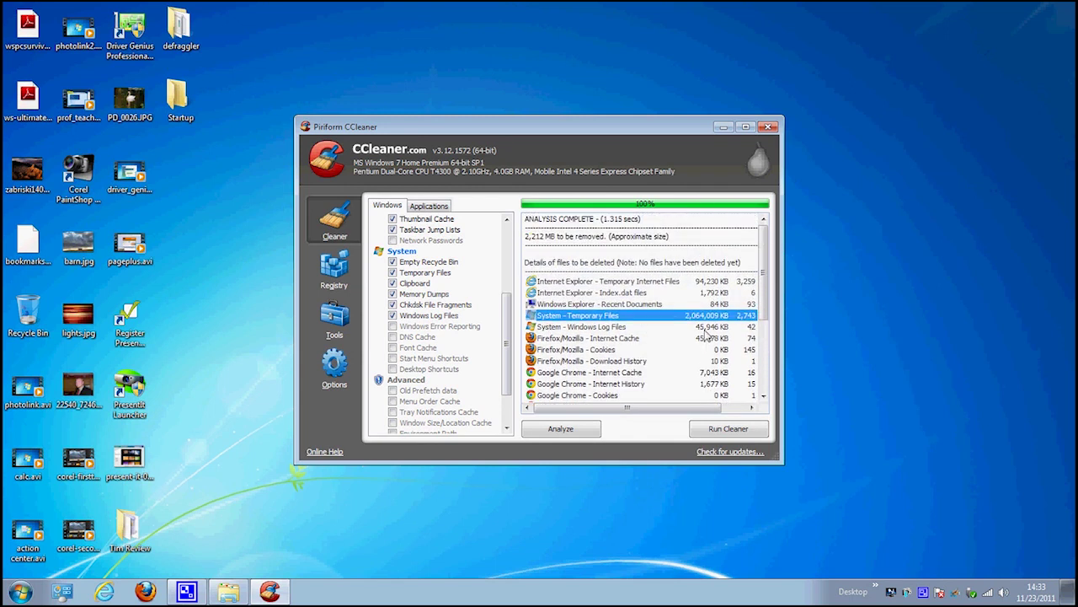
Run the cleaner and confirm permanent deletion, removing 2,228 MB of files
click(733, 430)
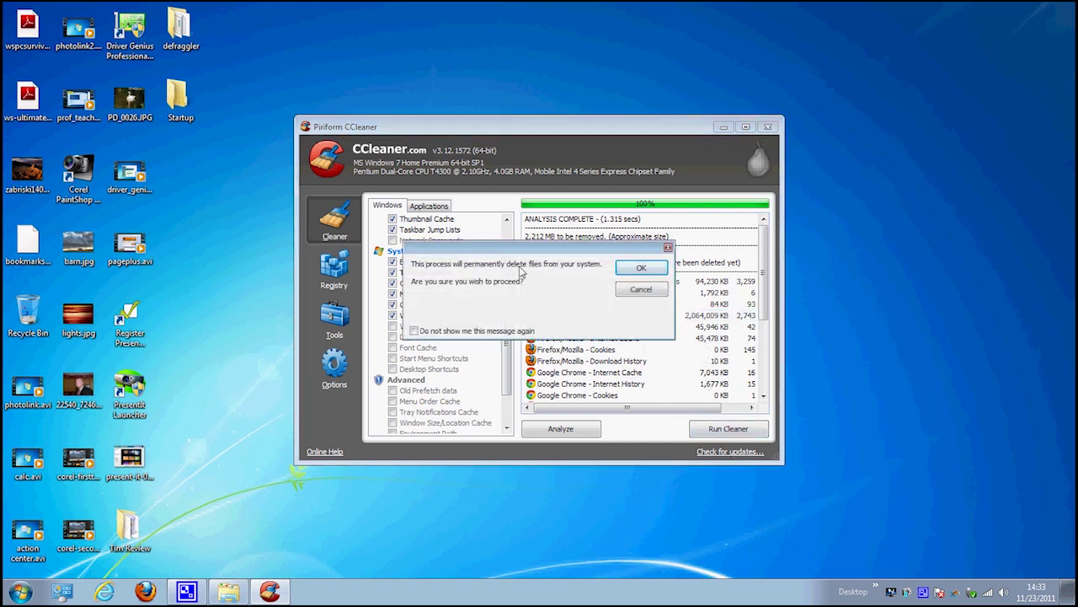
click(639, 270)
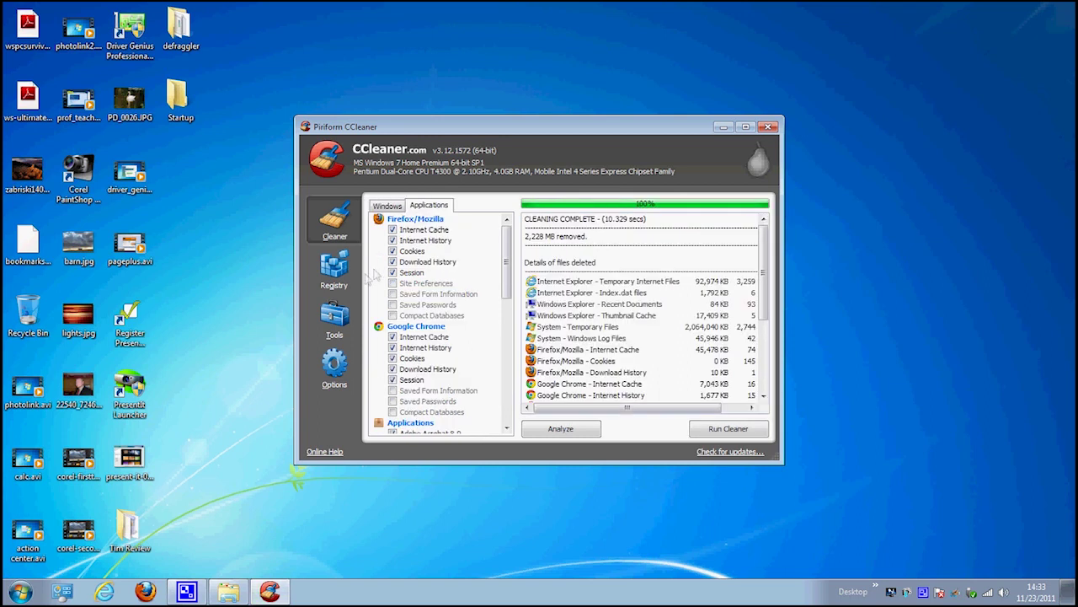
Scan the registry and review the Missing Shared DLL and ActiveX/COM issues found
click(336, 271)
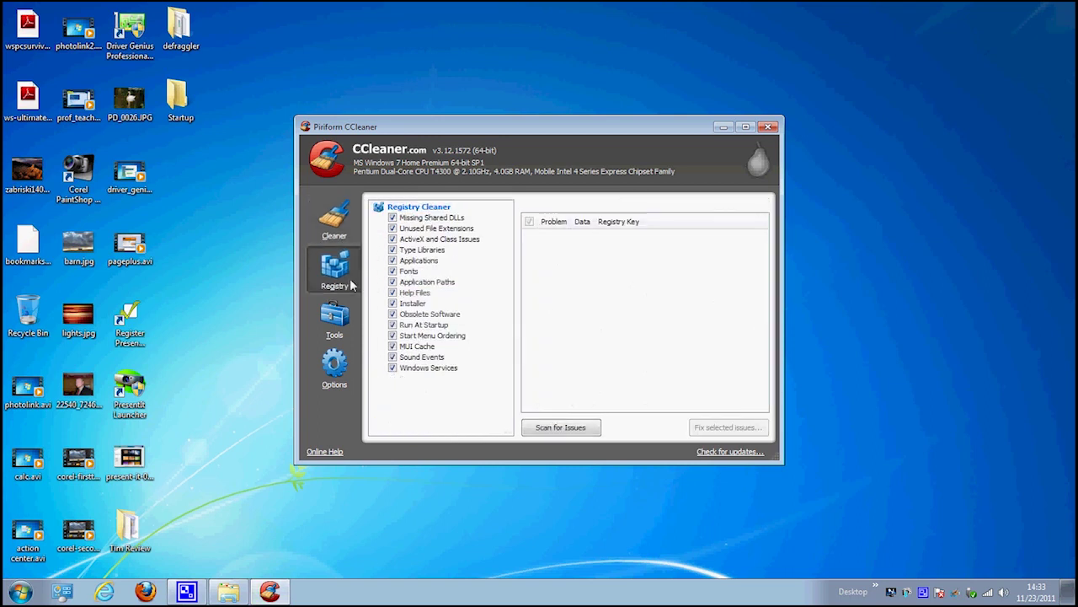
click(571, 428)
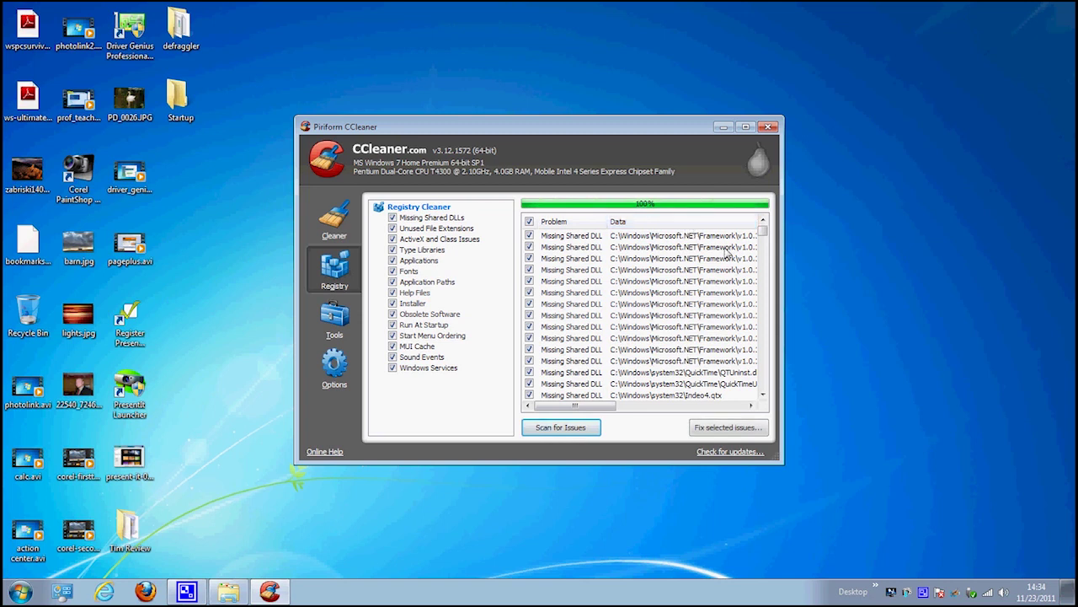
drag(768, 235, 767, 255)
Start fixing the issues and save a registry backup named 'backup 11-23-11'
click(750, 431)
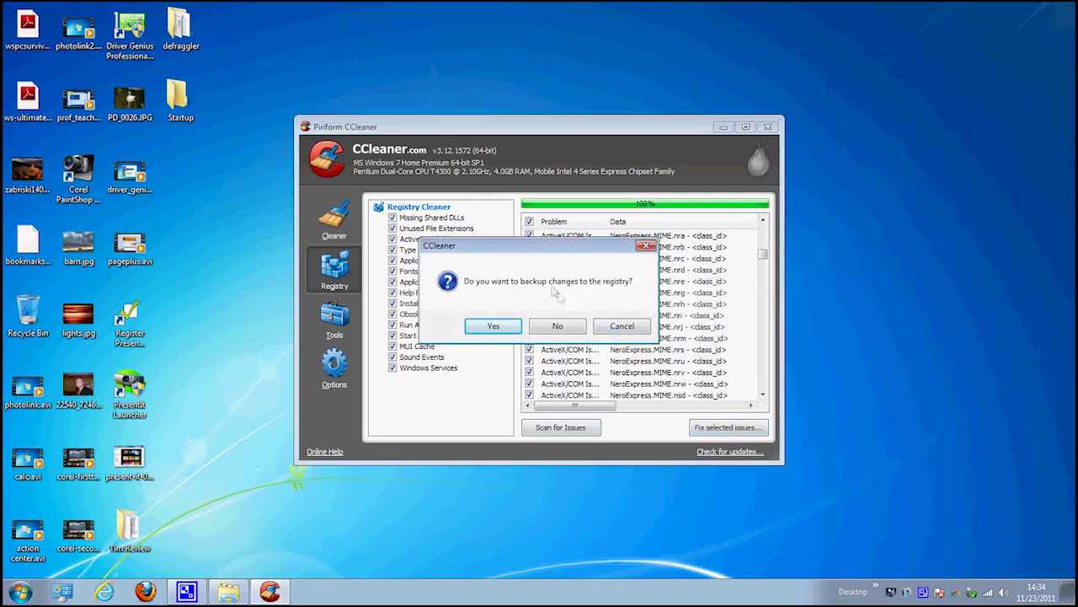
click(517, 326)
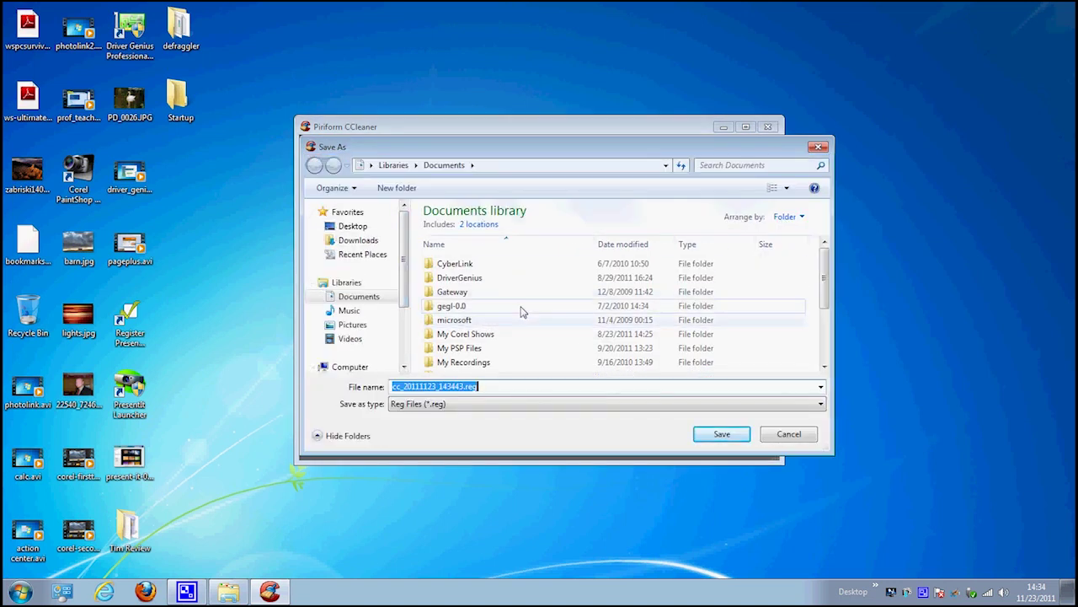
text(backup)
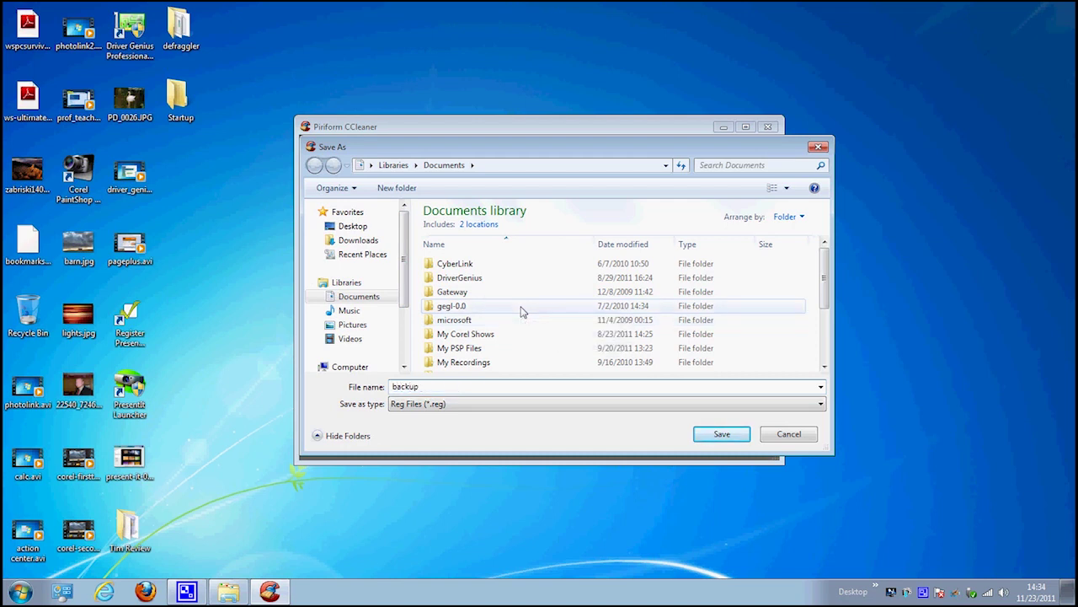
text( 11-23-11)
click(718, 435)
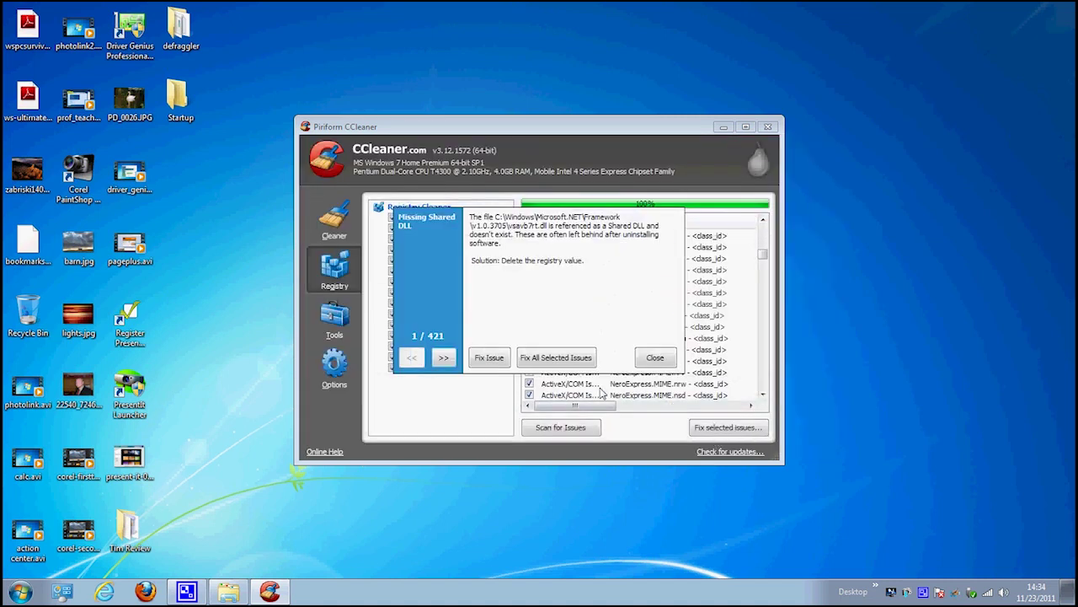
Fix all 421 selected registry issues and close the summary
click(576, 360)
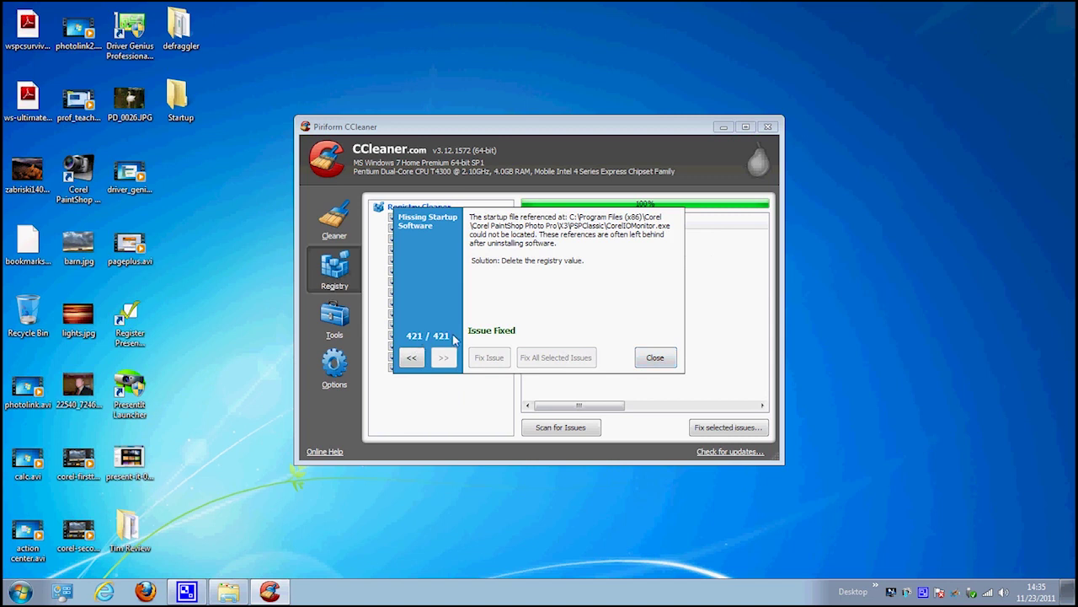
click(653, 358)
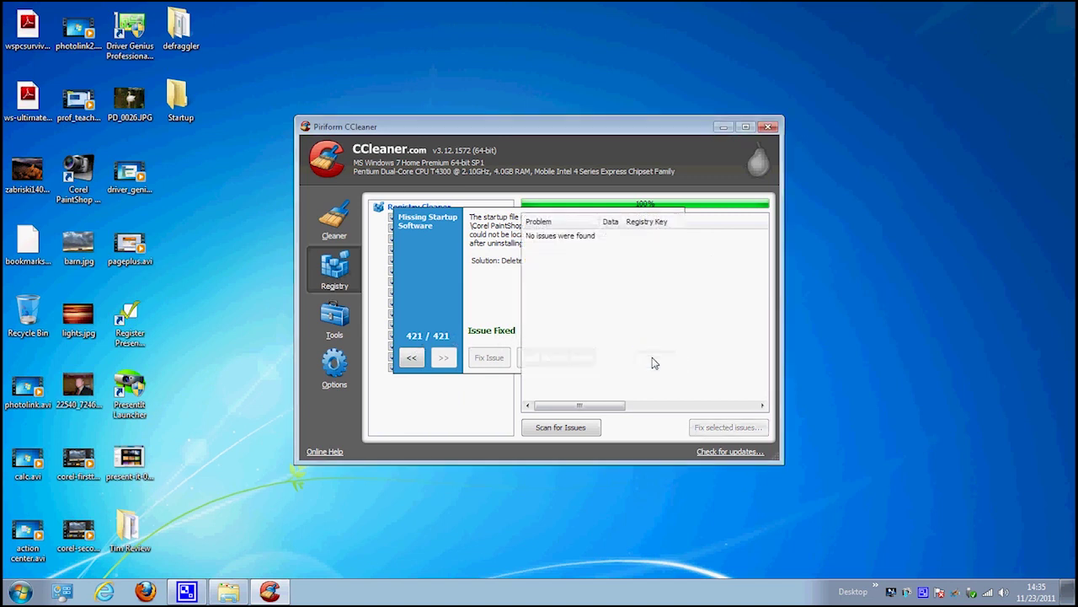
click(348, 334)
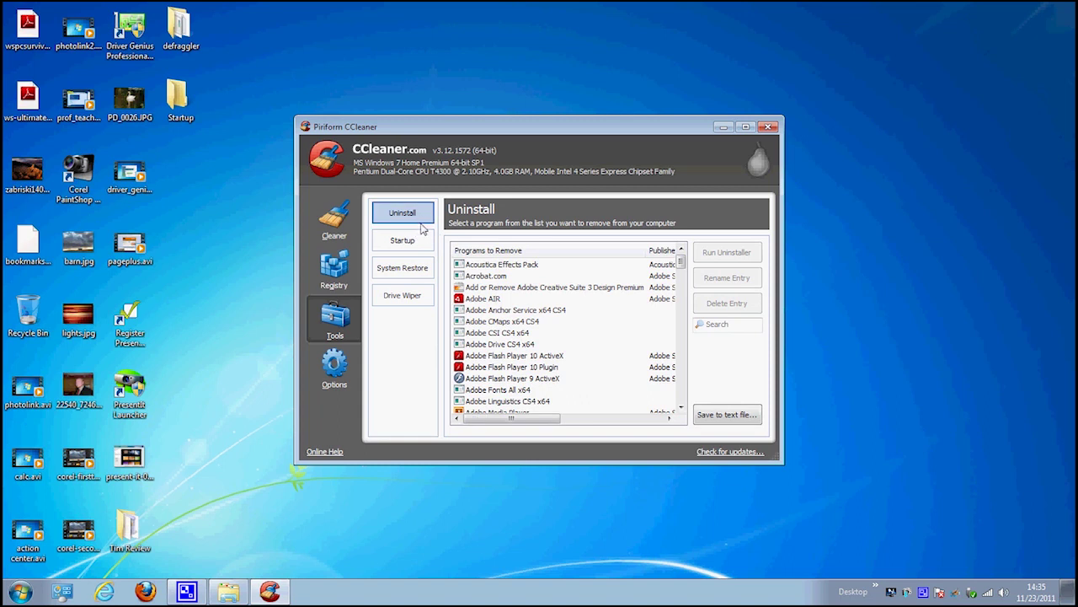
Disable the Bing Bar entry in the Startup programs list
click(414, 242)
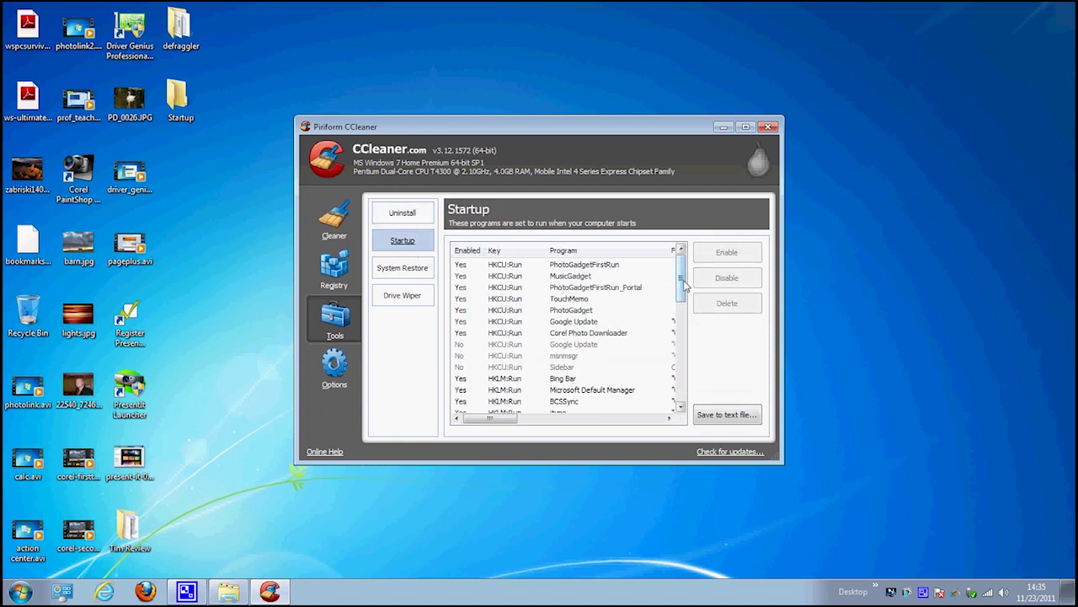
drag(684, 281, 683, 310)
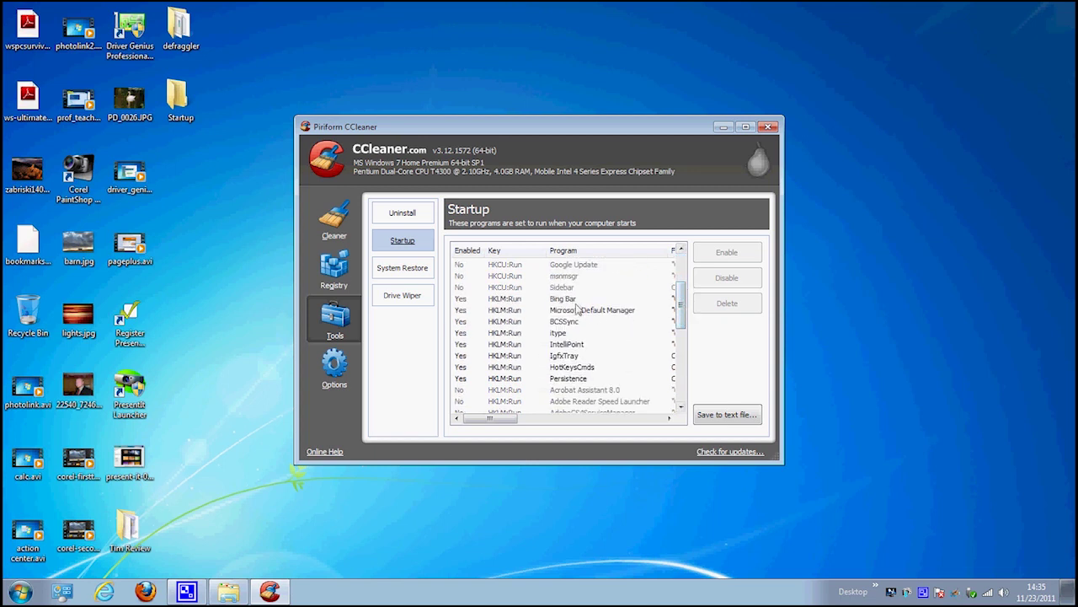
click(564, 300)
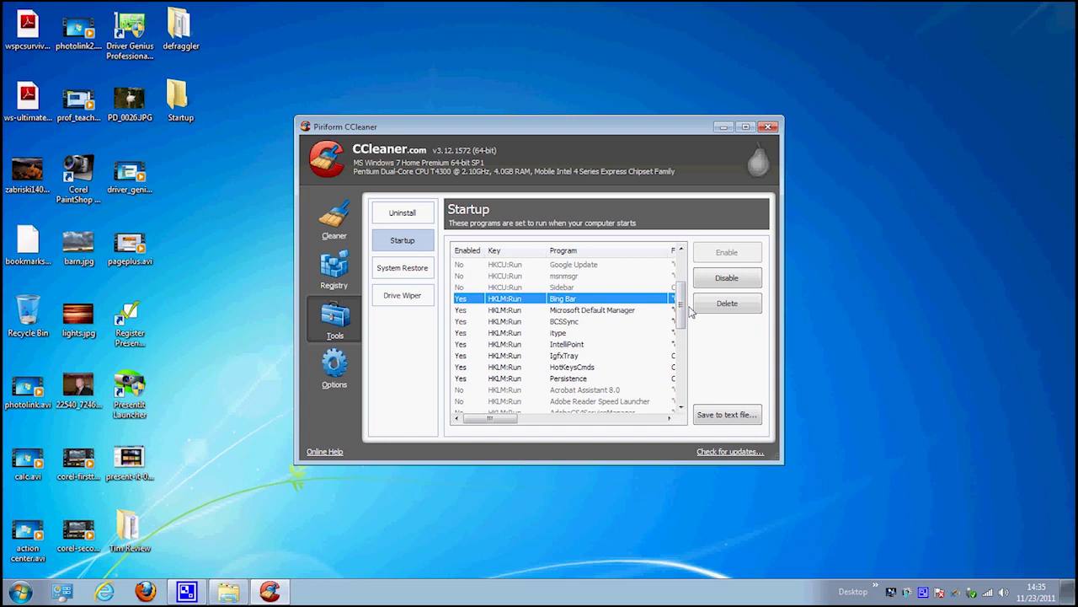
click(746, 285)
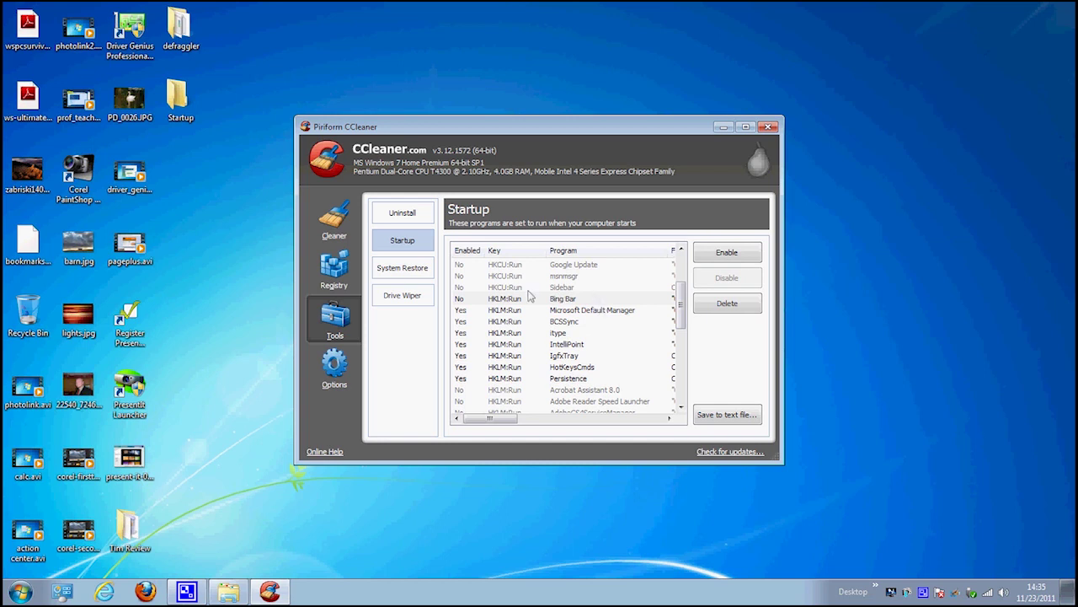
click(403, 267)
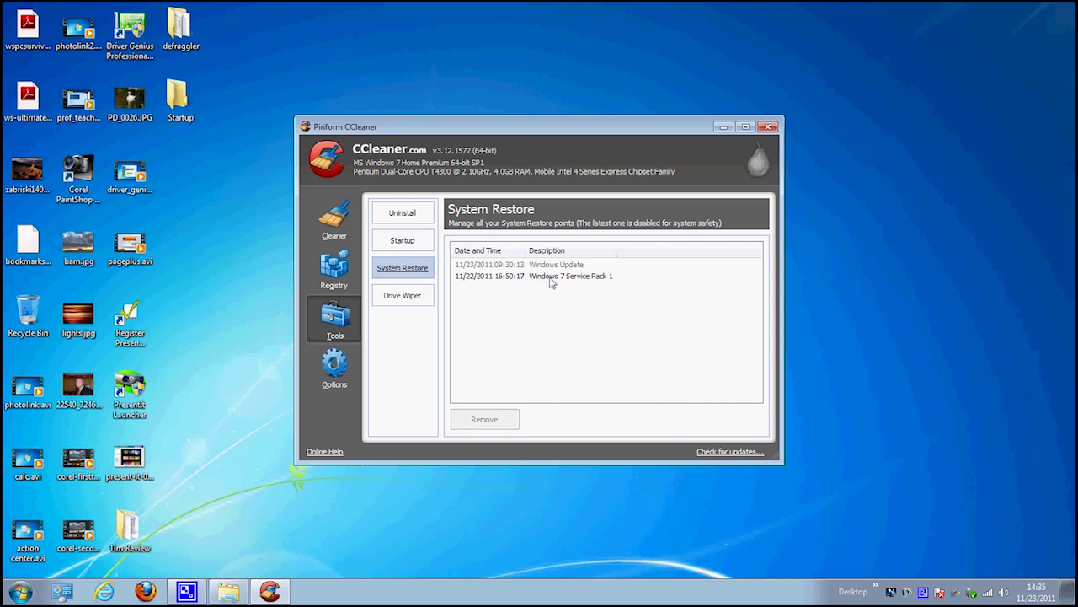
Remove the Windows 7 Service Pack 1 restore point and confirm the deletion
click(555, 281)
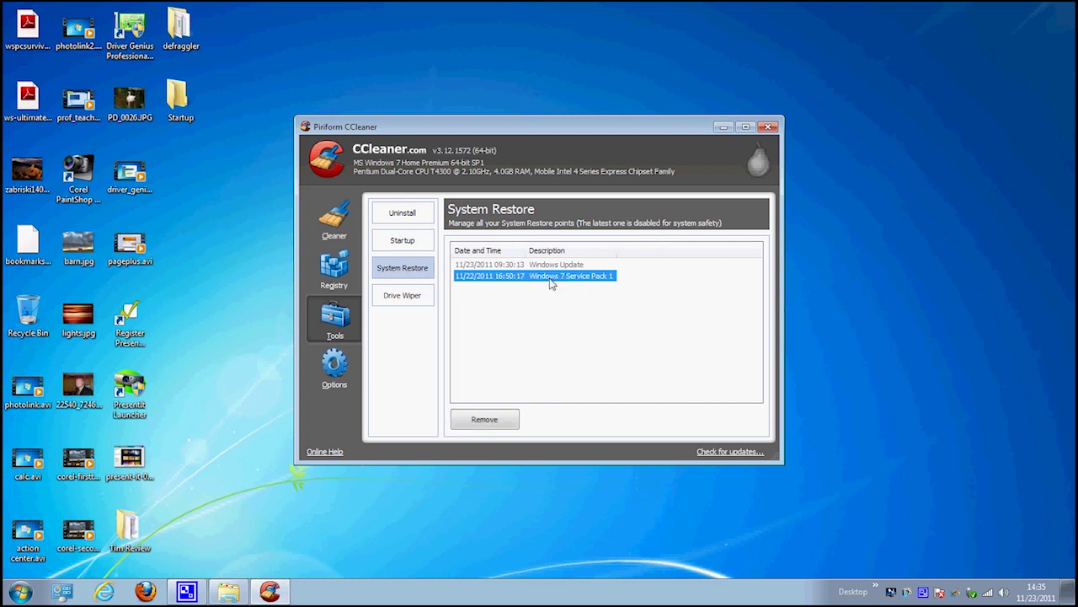
click(505, 415)
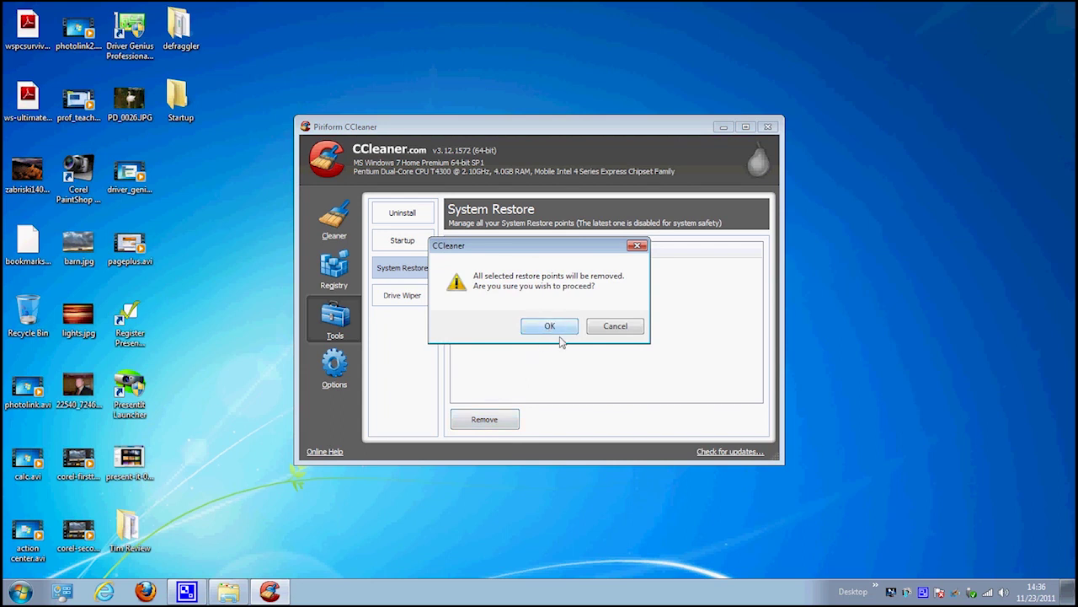
click(559, 327)
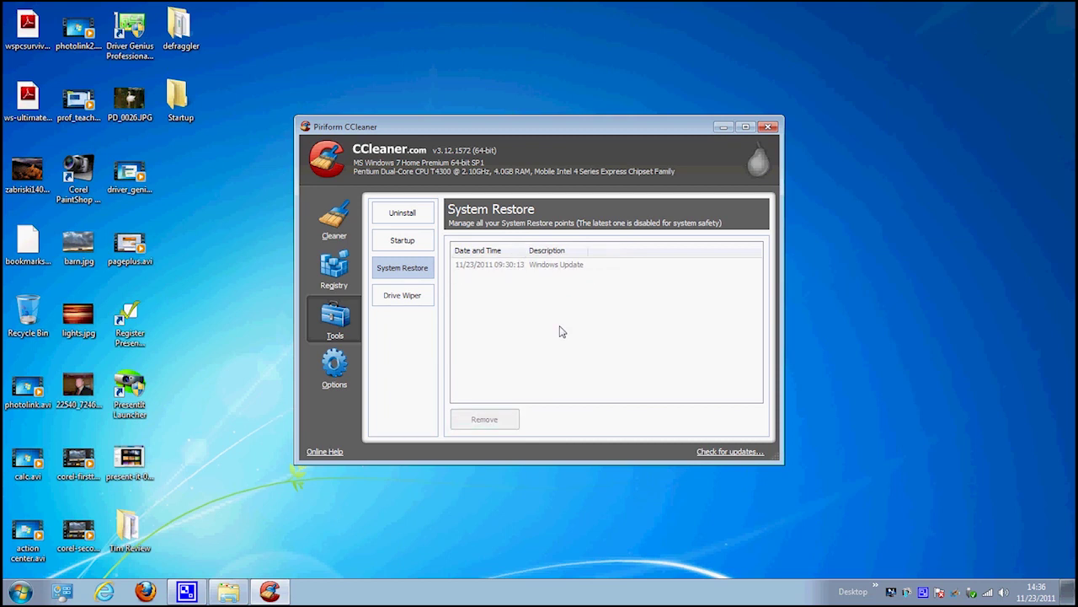
In Drive Wiper, tick Gateway (C:) for a Free Space Only, Simple Overwrite (1 pass) wipe
click(423, 302)
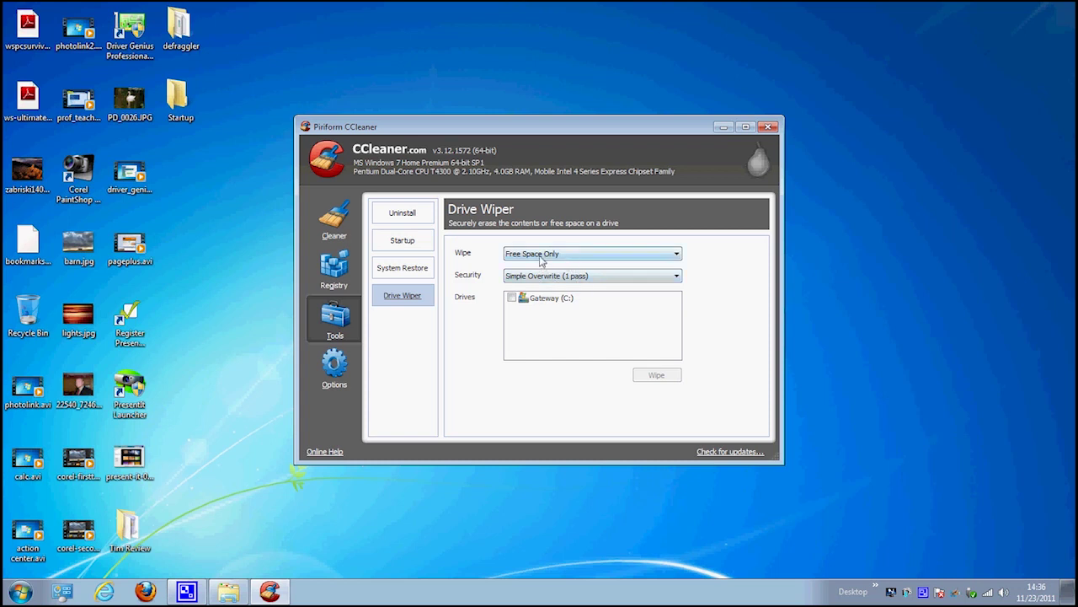
click(512, 297)
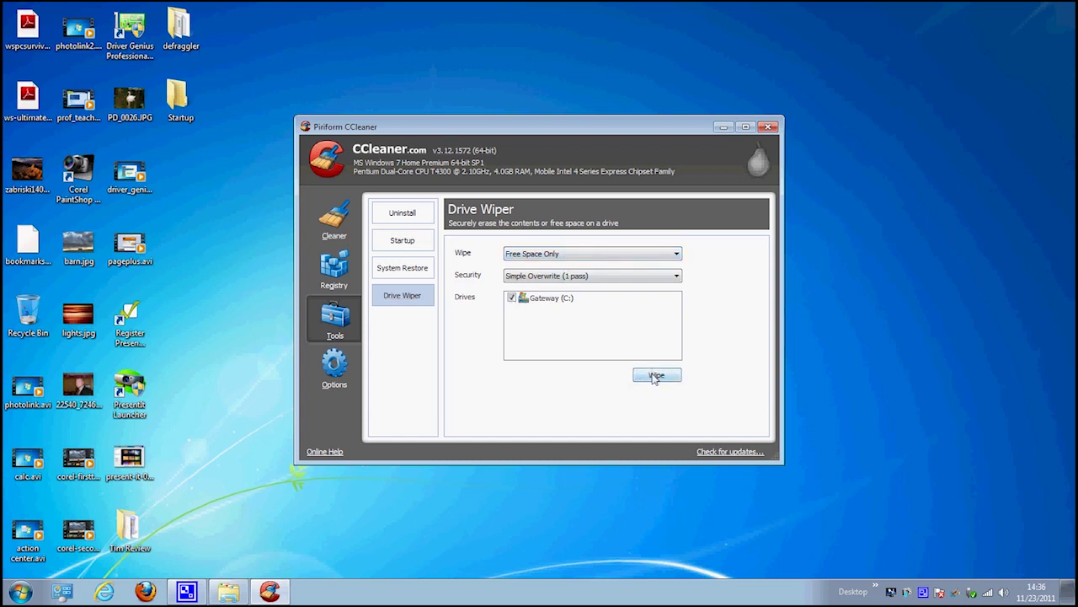